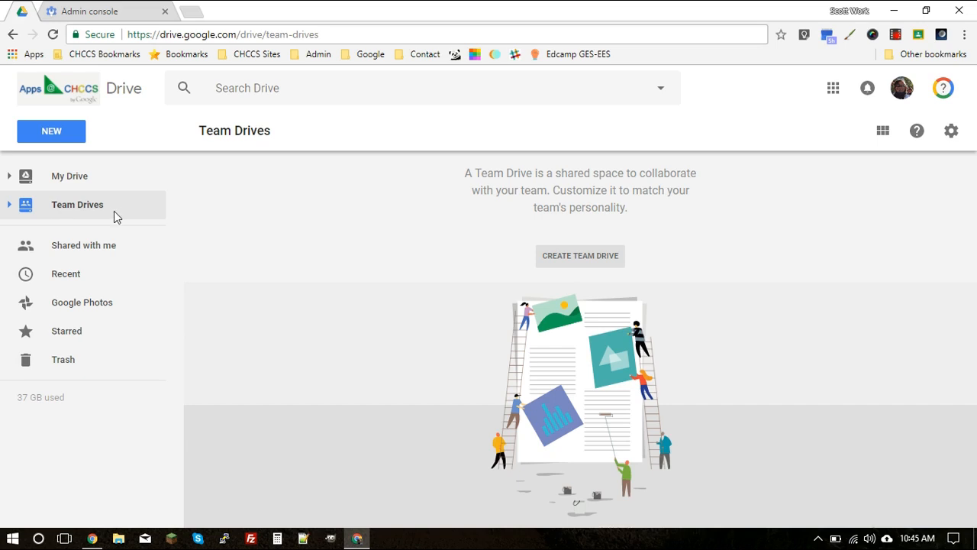
# Look through the files and folders in My Drive and return to the Team Drives section.
pyautogui.click(68, 177)
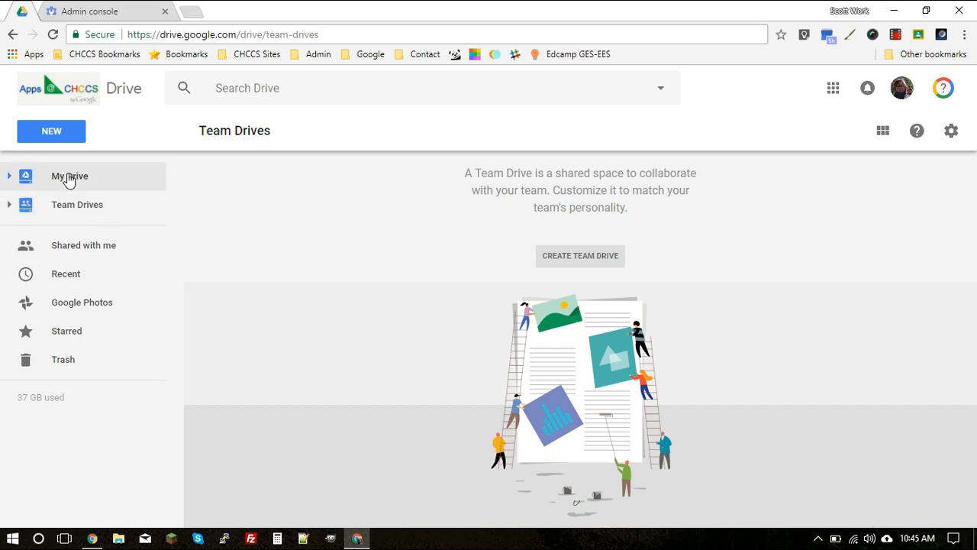
pyautogui.scroll(-5, 418, 413)
pyautogui.scroll(-2, 419, 411)
pyautogui.scroll(15, 419, 411)
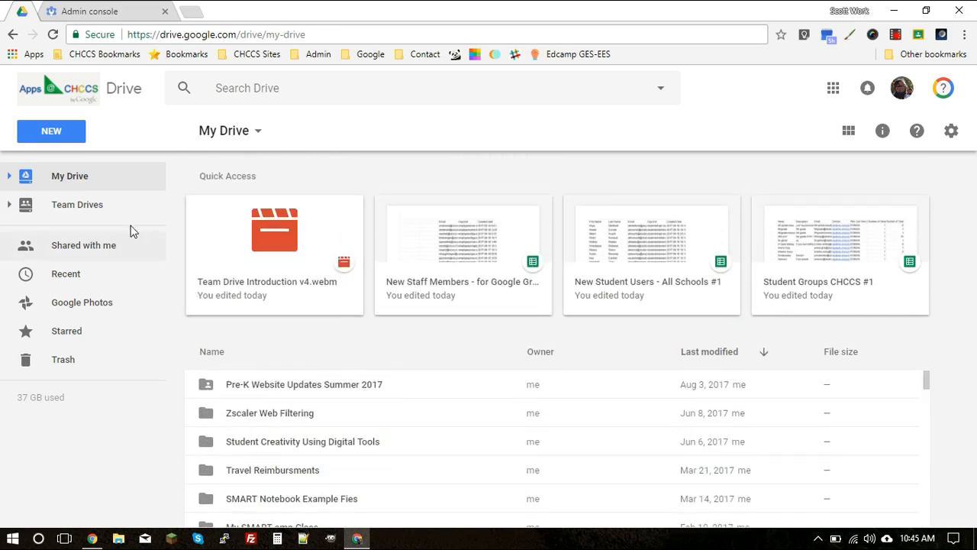
pyautogui.click(67, 210)
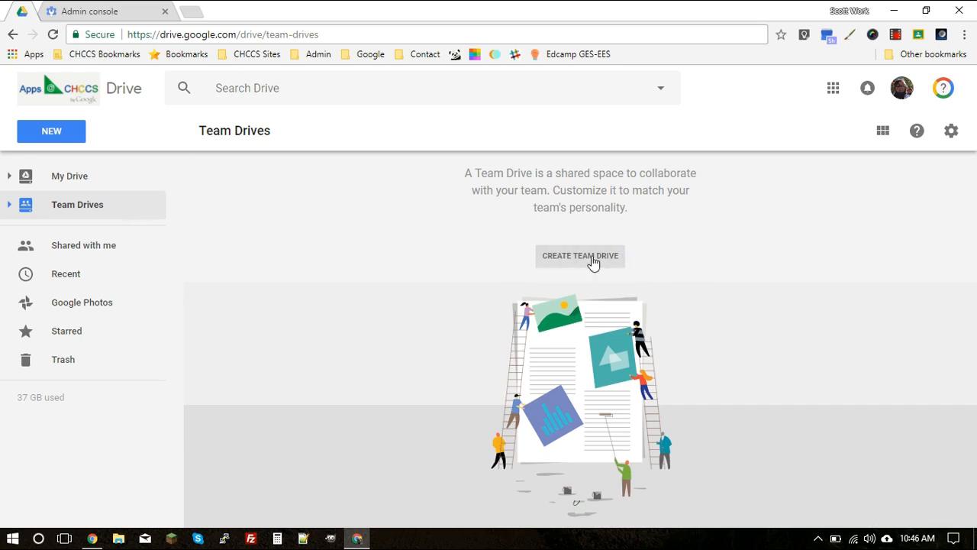
# Create a new team drive named "My PLC Team Drive".
pyautogui.rightClick(126, 208)
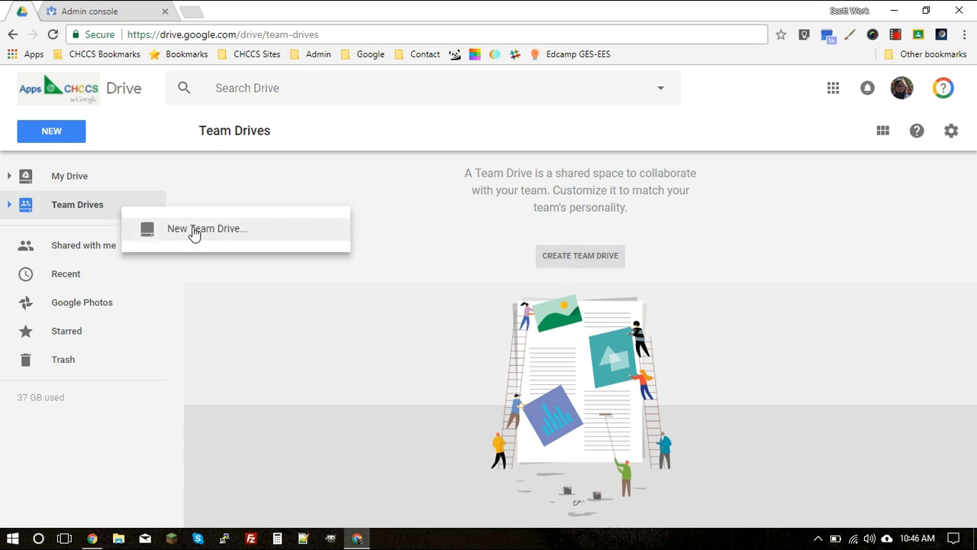
pyautogui.click(421, 327)
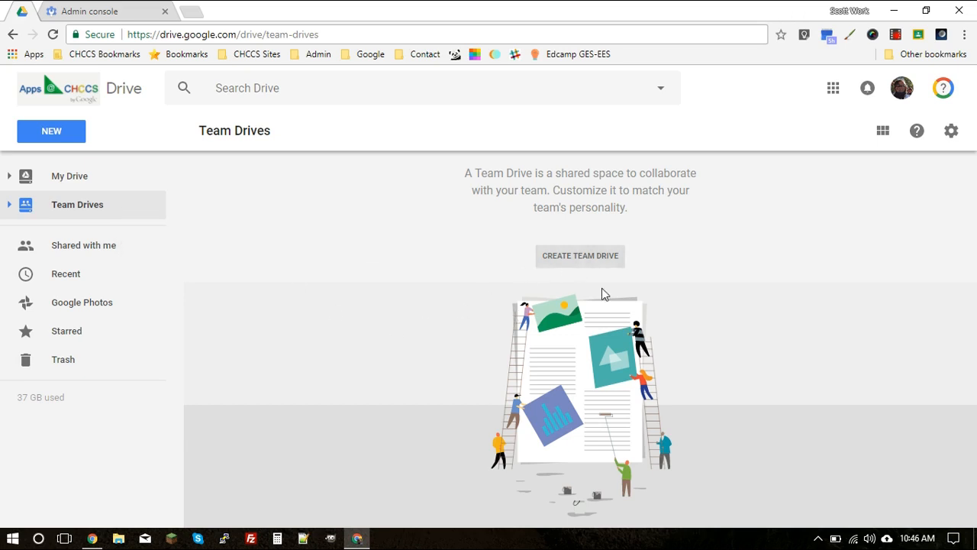
pyautogui.click(572, 264)
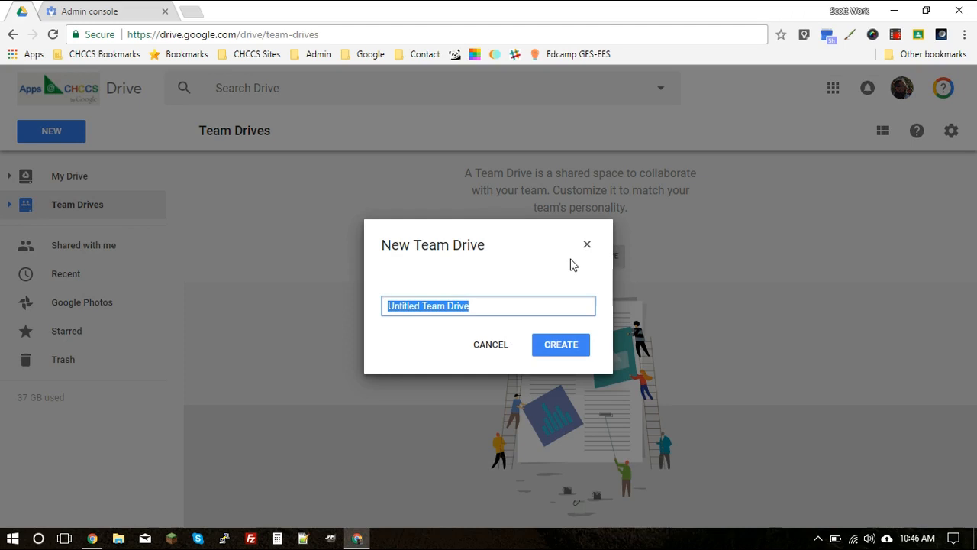
pyautogui.write('M')
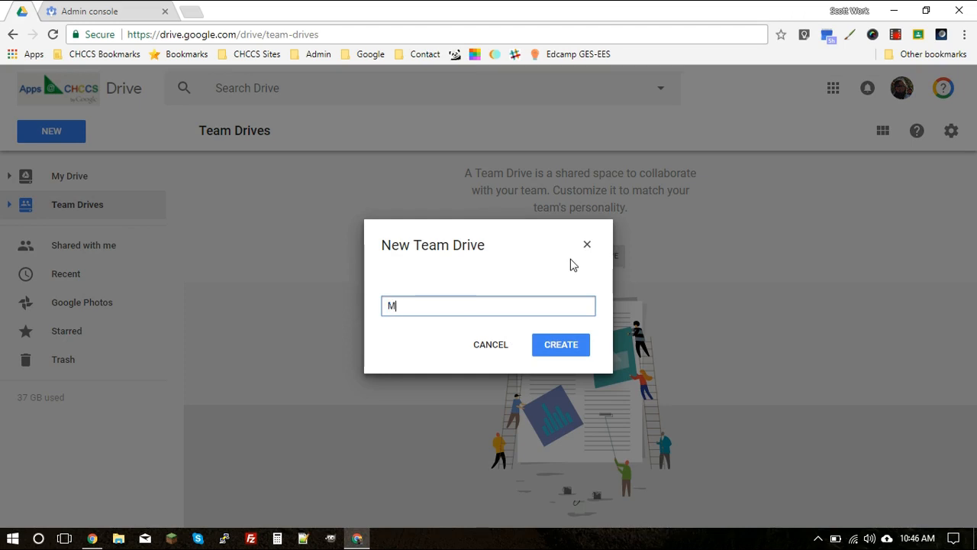
pyautogui.write('y PLC Team Drive')
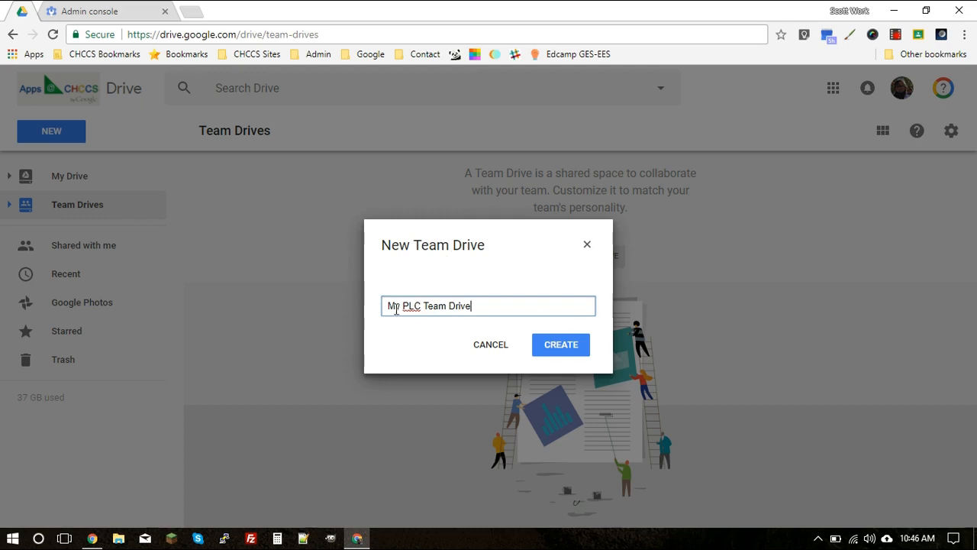
pyautogui.click(555, 347)
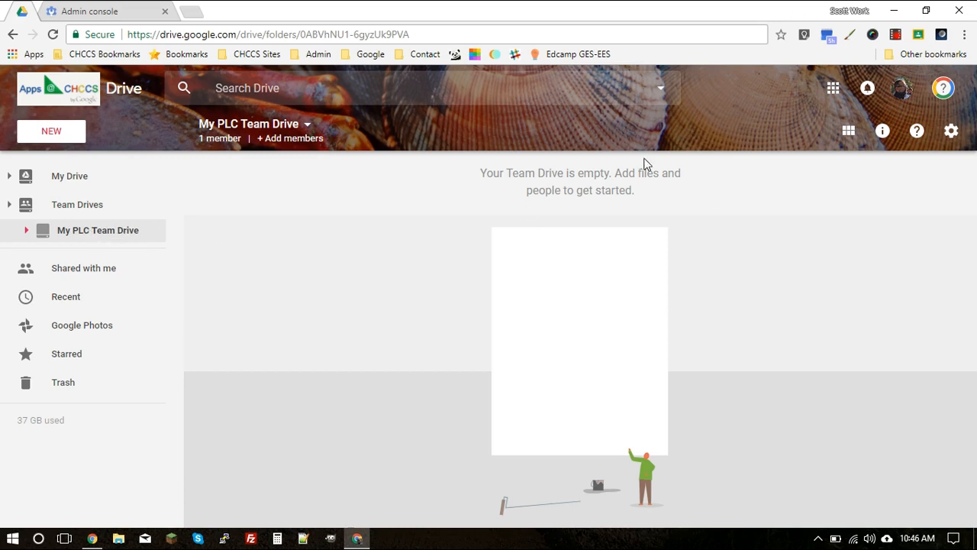
pyautogui.click(44, 135)
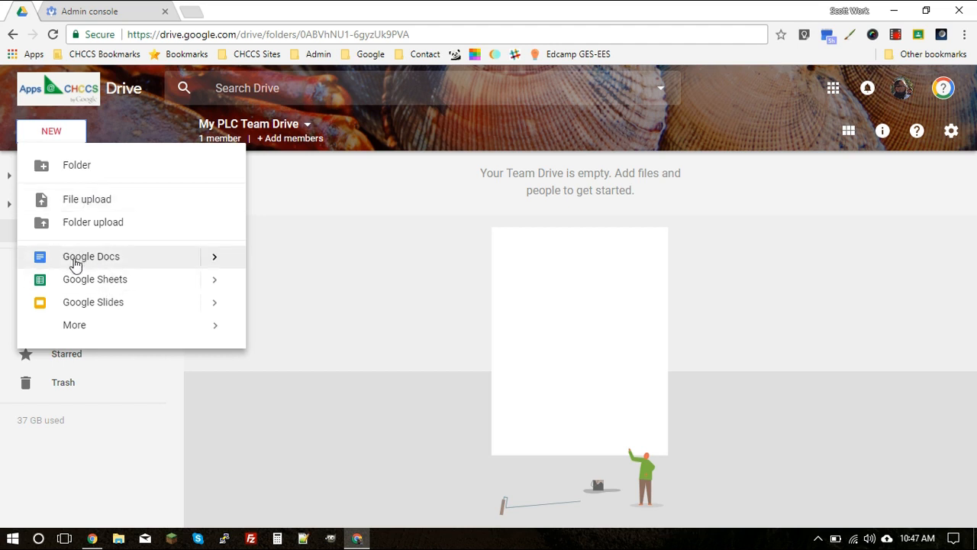
pyautogui.moveTo(93, 328)
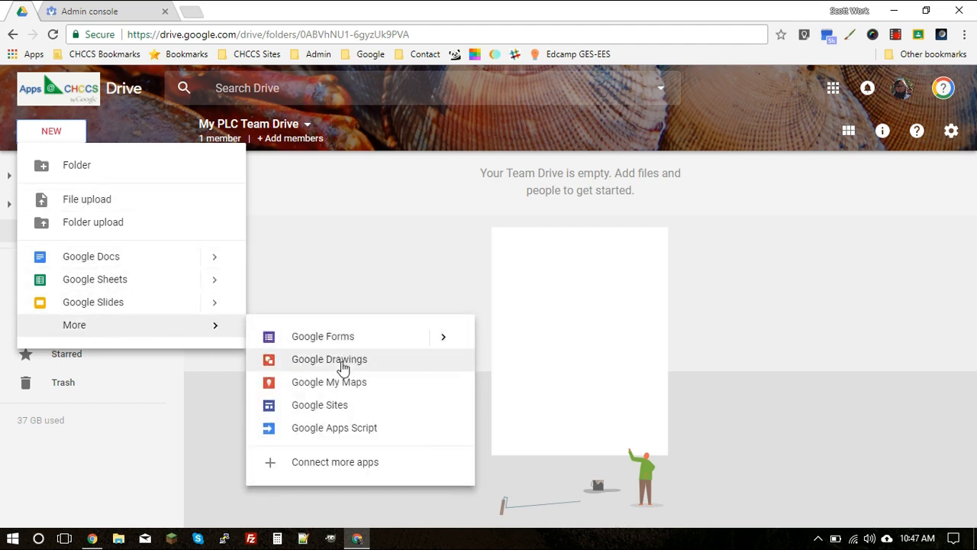
pyautogui.click(351, 234)
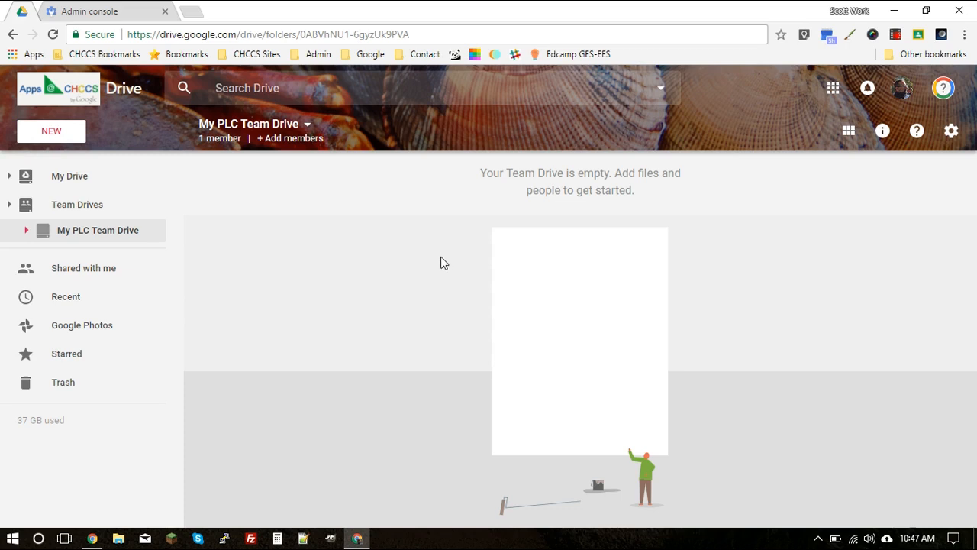
# Start adding members to My PLC Team Drive and enter the teacher's name, choosing the matching account.
pyautogui.click(307, 126)
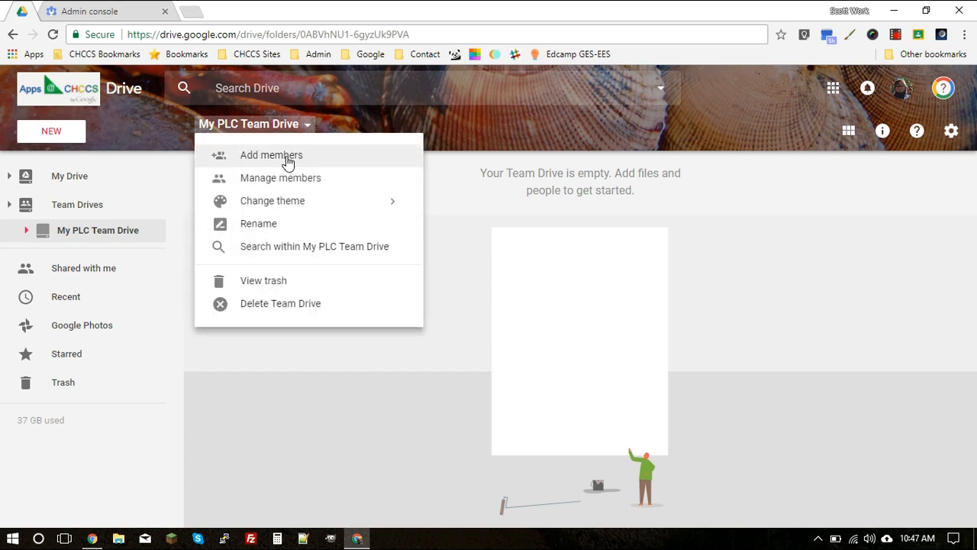
pyautogui.moveTo(290, 202)
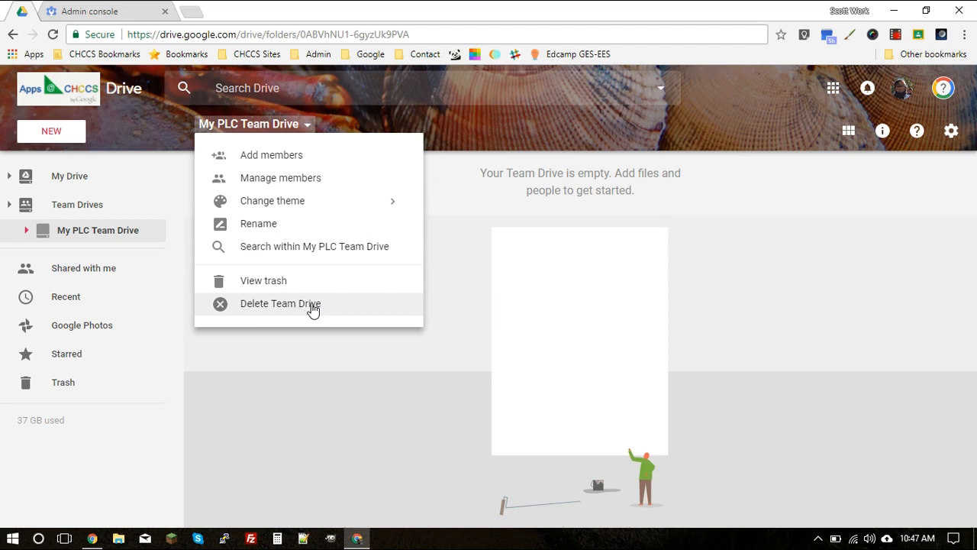
pyautogui.click(284, 158)
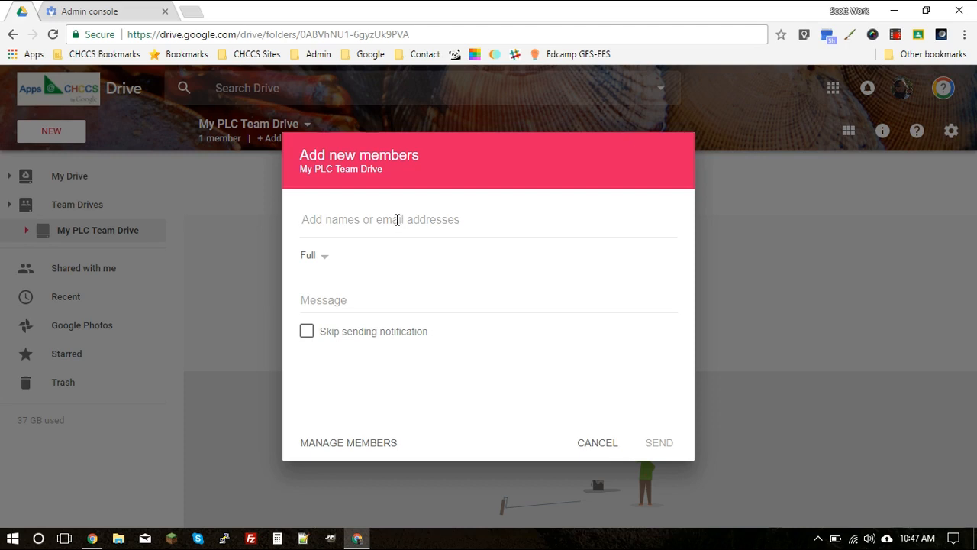
pyautogui.write('jane teacher')
pyautogui.click(385, 259)
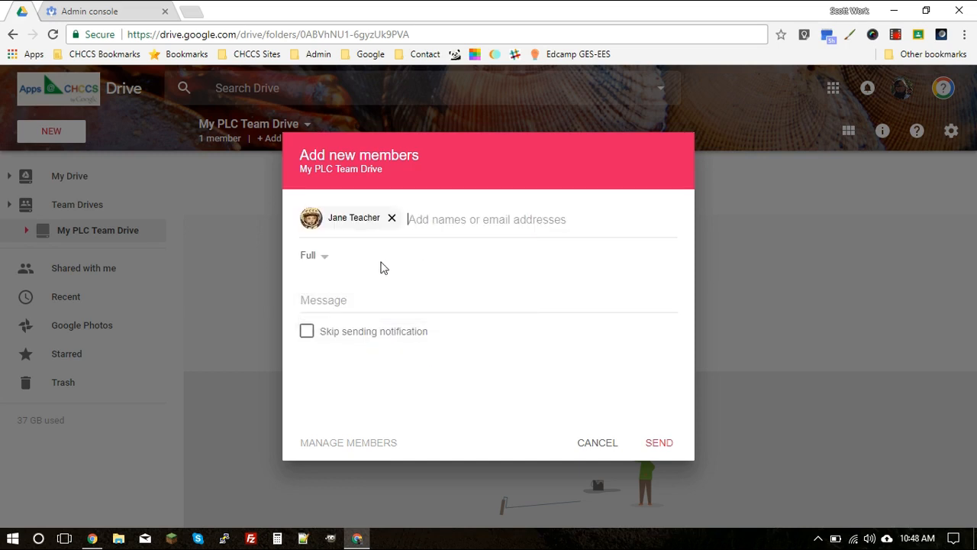
# Give the new member Edit access and send the invitation with the message "Welcome to our PLC team drive".
pyautogui.click(324, 259)
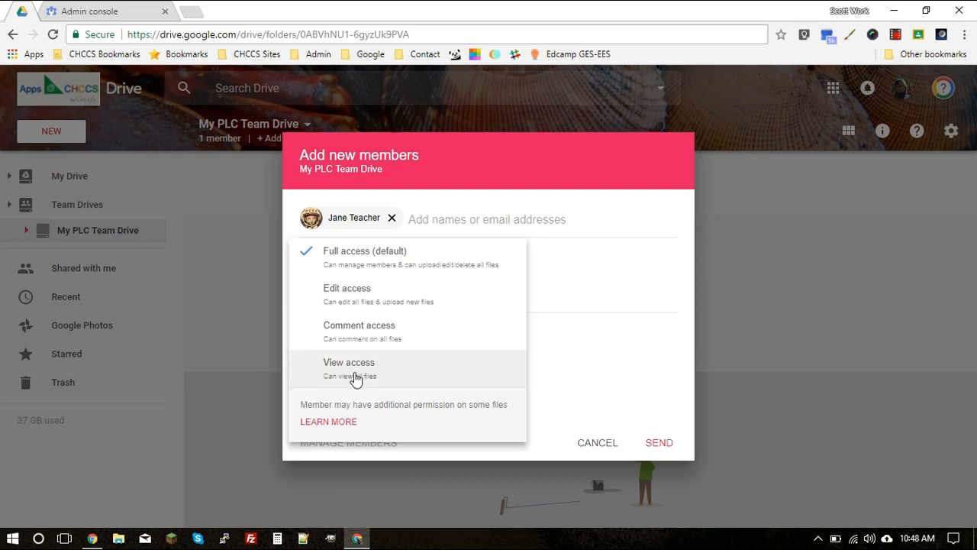
pyautogui.click(353, 297)
pyautogui.click(353, 298)
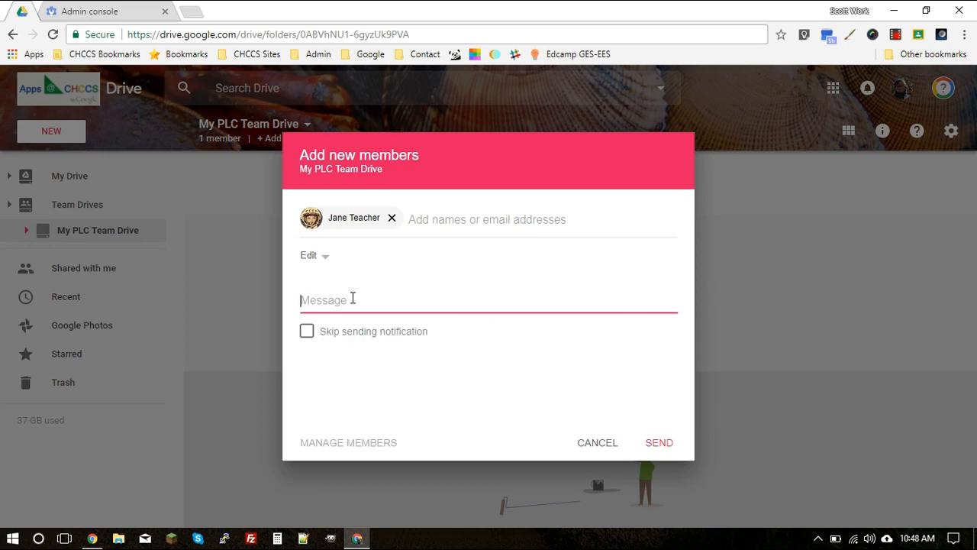
pyautogui.write('Welcome to our ')
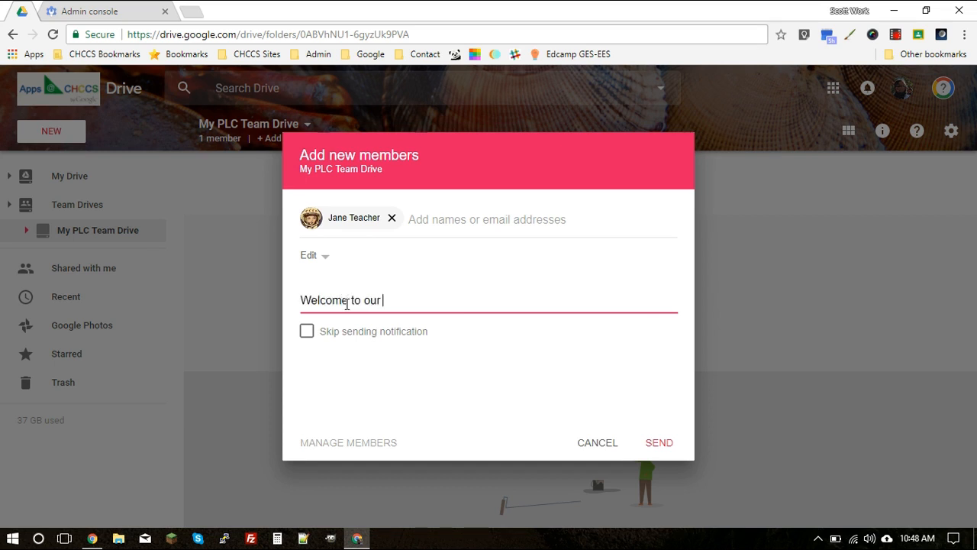
pyautogui.write('PLC team drive')
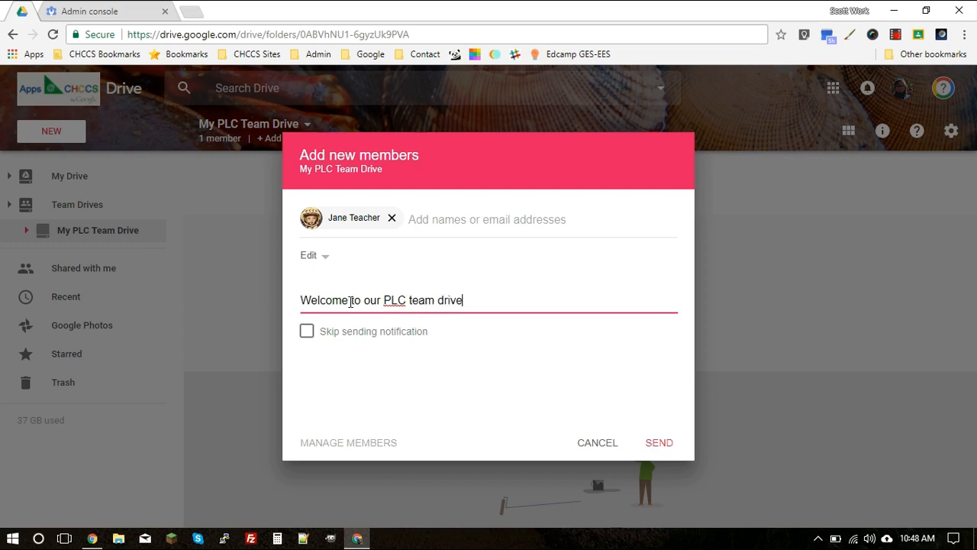
pyautogui.click(661, 439)
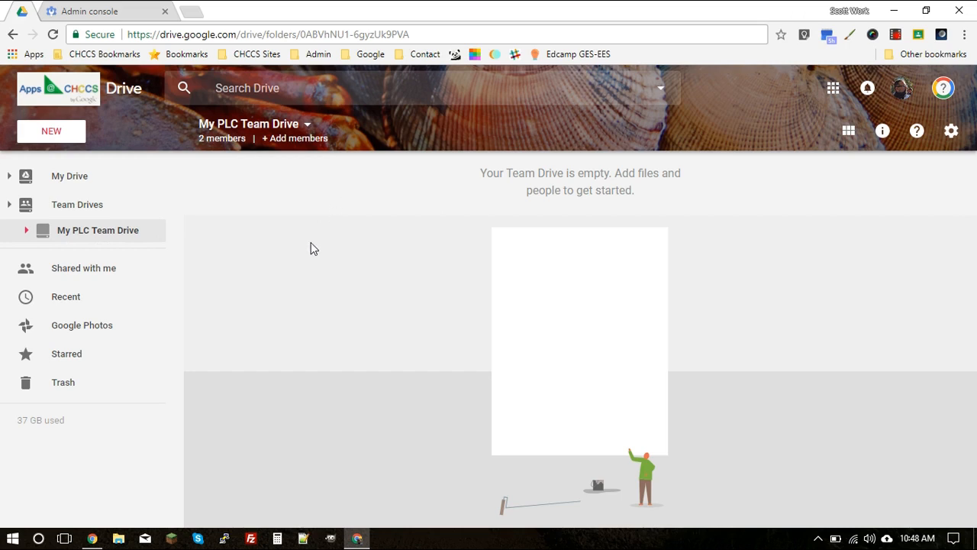
# Review the member access of My PLC Team Drive and the access options for the added teacher, leaving them as they are.
pyautogui.click(306, 125)
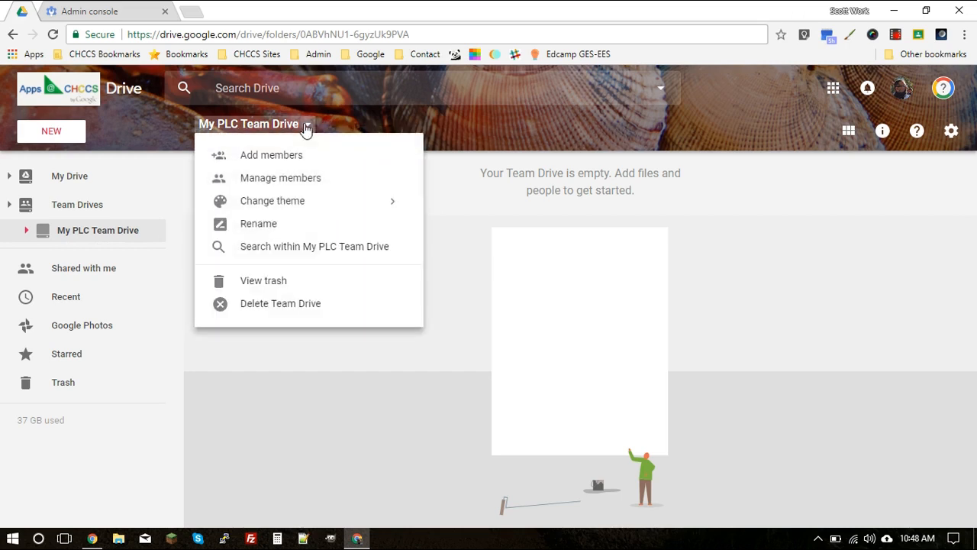
pyautogui.click(311, 184)
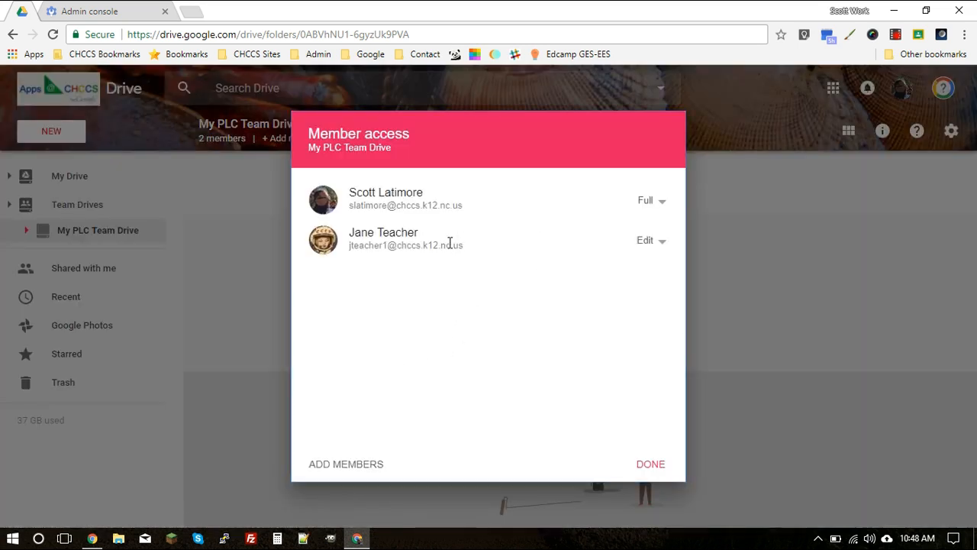
pyautogui.click(663, 246)
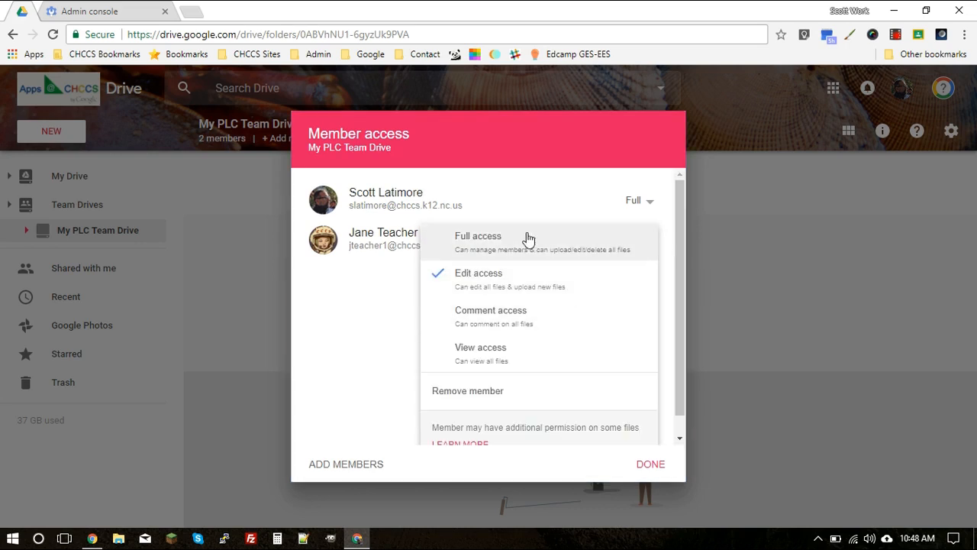
pyautogui.scroll(-1, 490, 386)
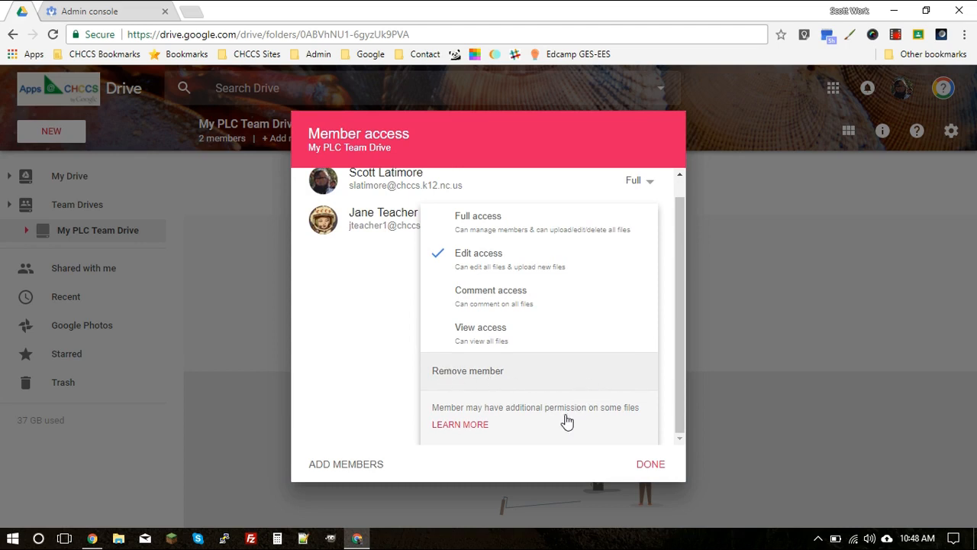
pyautogui.click(650, 464)
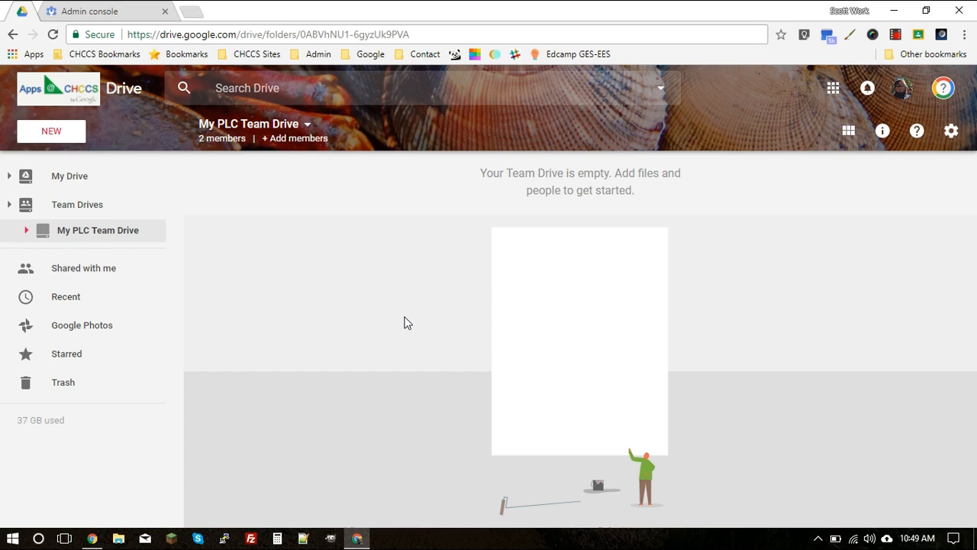
# Go to the Team Drives list and open My PLC Team Drive from it.
pyautogui.click(67, 172)
pyautogui.click(65, 211)
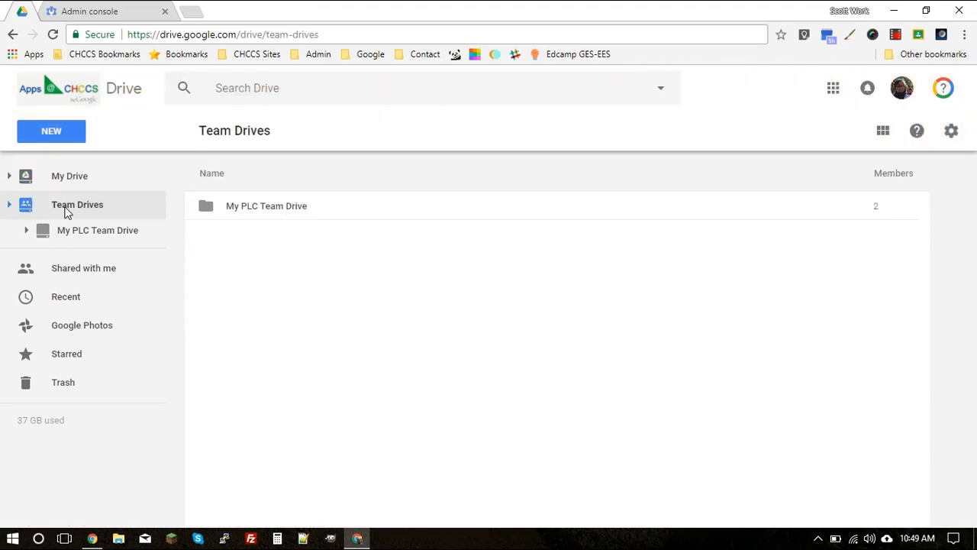
pyautogui.doubleClick(268, 204)
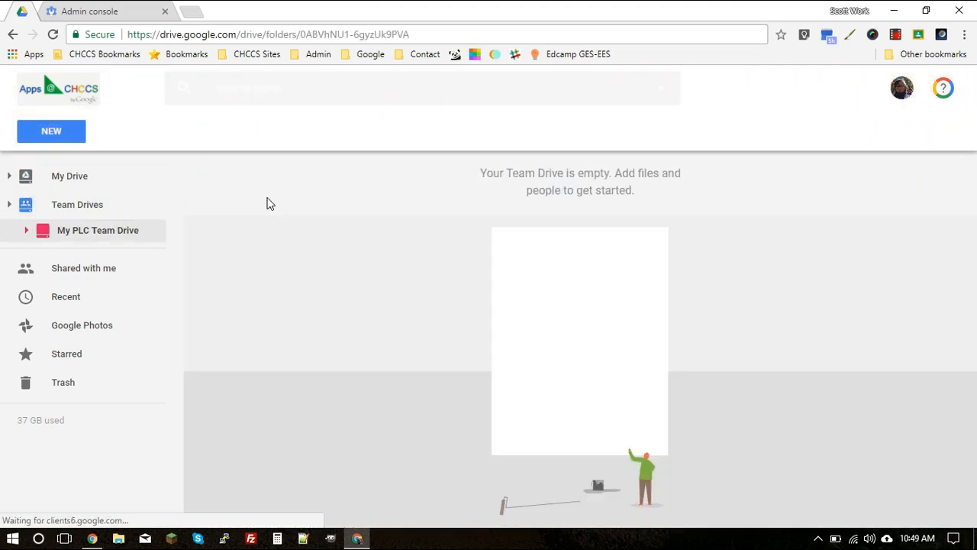